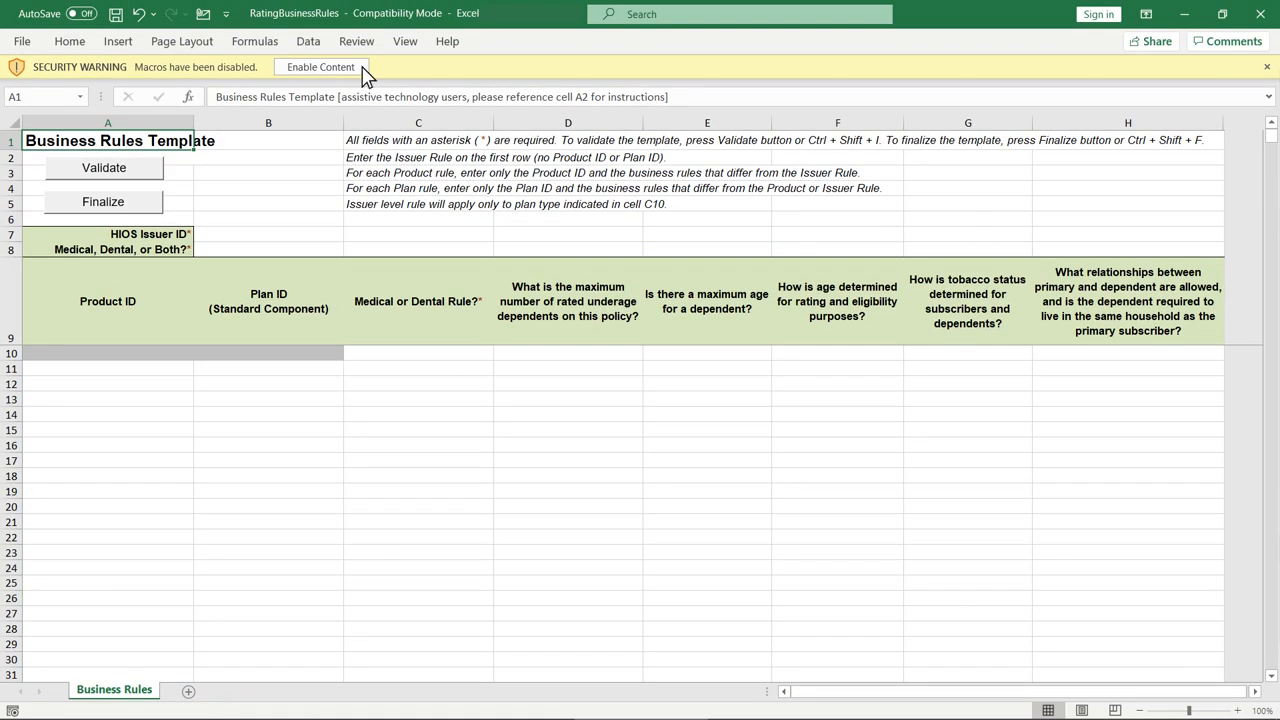
# - Enable the workbook's macros and fill in the template header with the five-digit HIOS Issuer ID and the plan type Medical
pyautogui.click(358, 68)
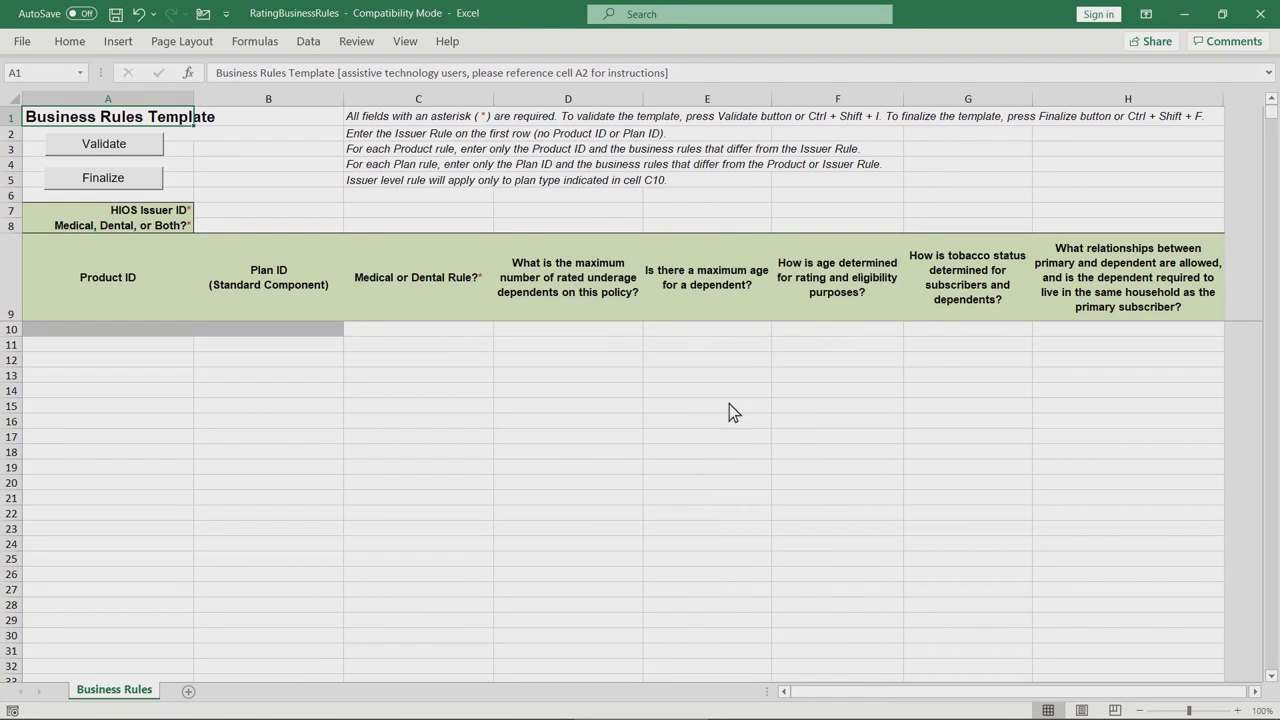
pyautogui.click(332, 212)
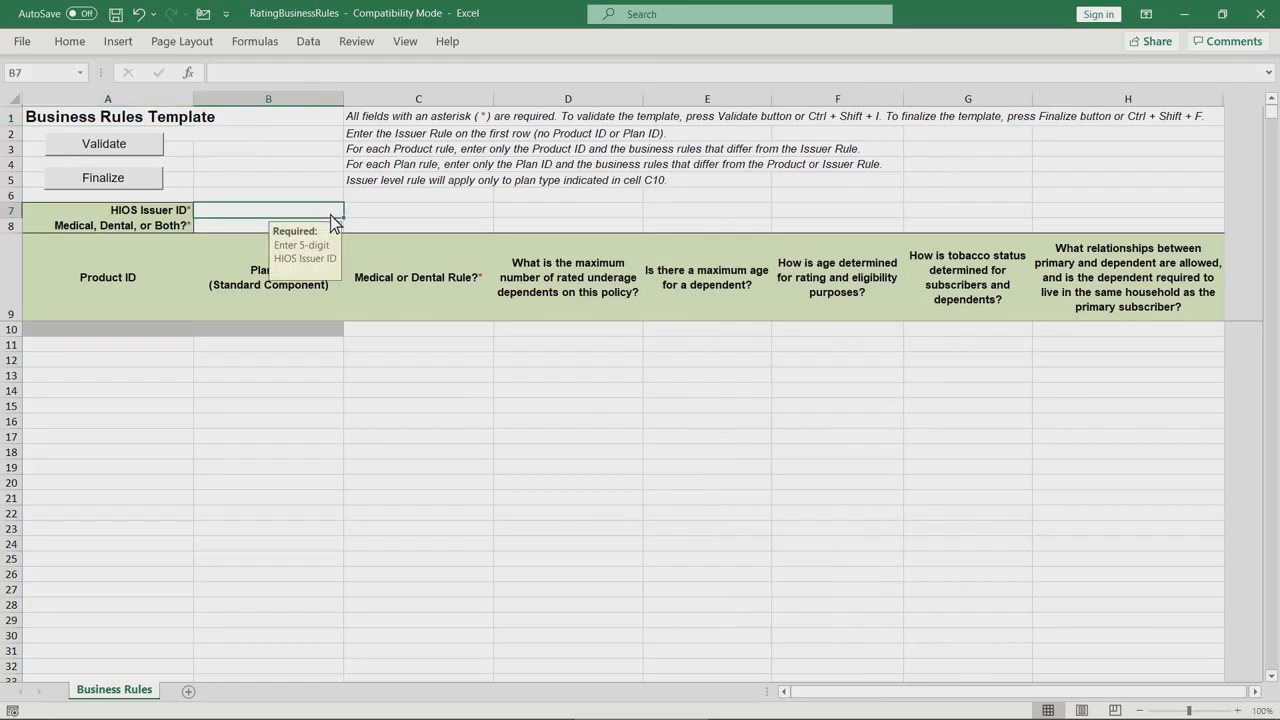
pyautogui.write('12345')
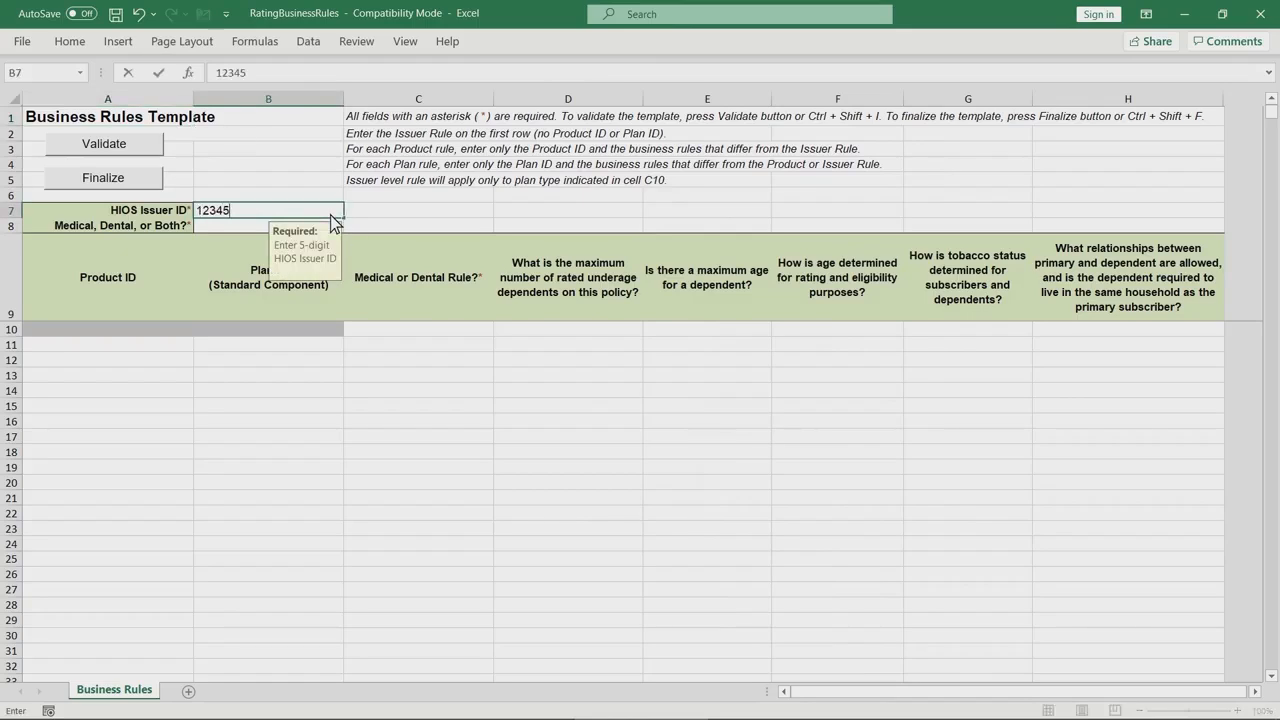
pyautogui.click(243, 230)
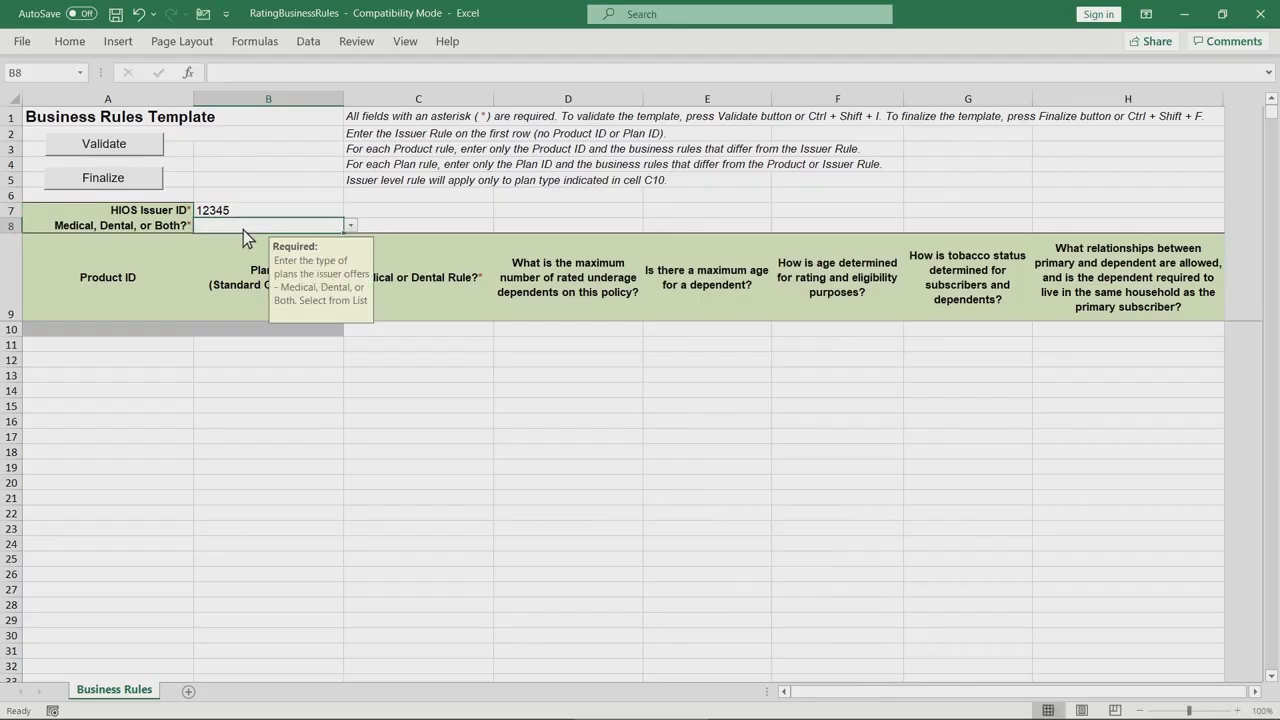
pyautogui.click(351, 226)
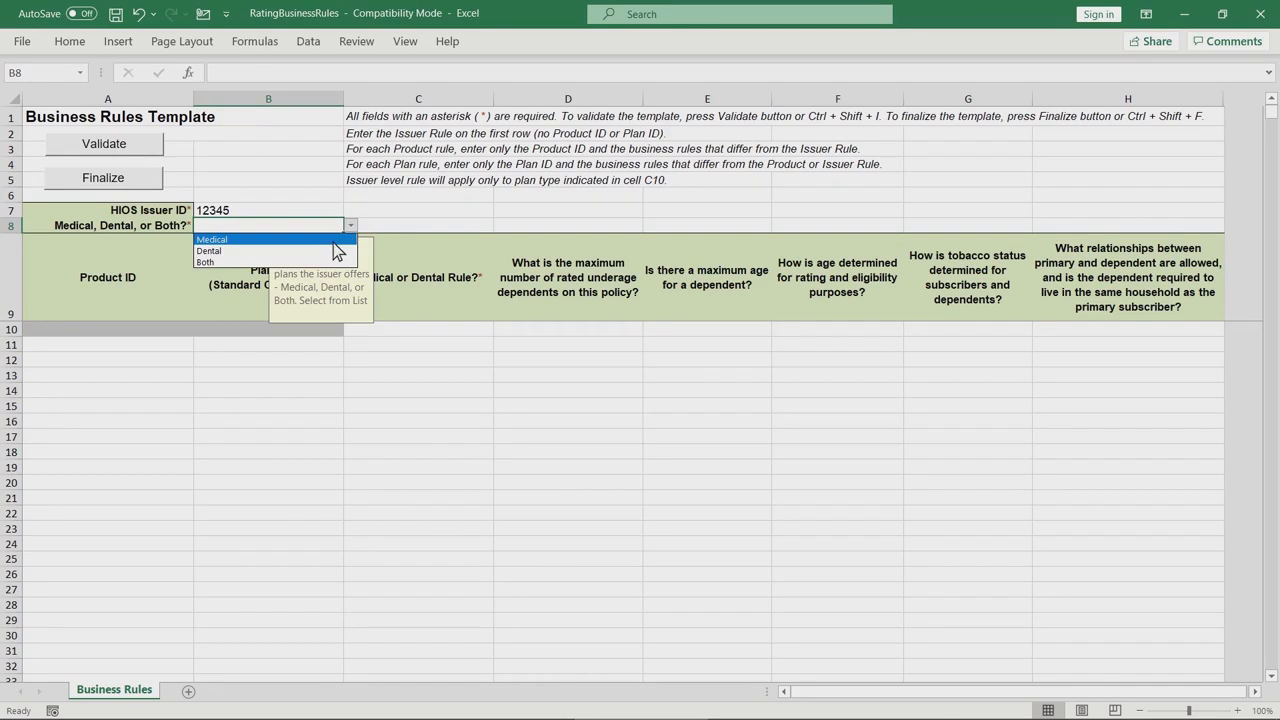
pyautogui.click(333, 240)
# - In the issuer rule on row 10, set the maximum number of rated underage dependents to 1 and the maximum dependent age to 25
pyautogui.click(536, 330)
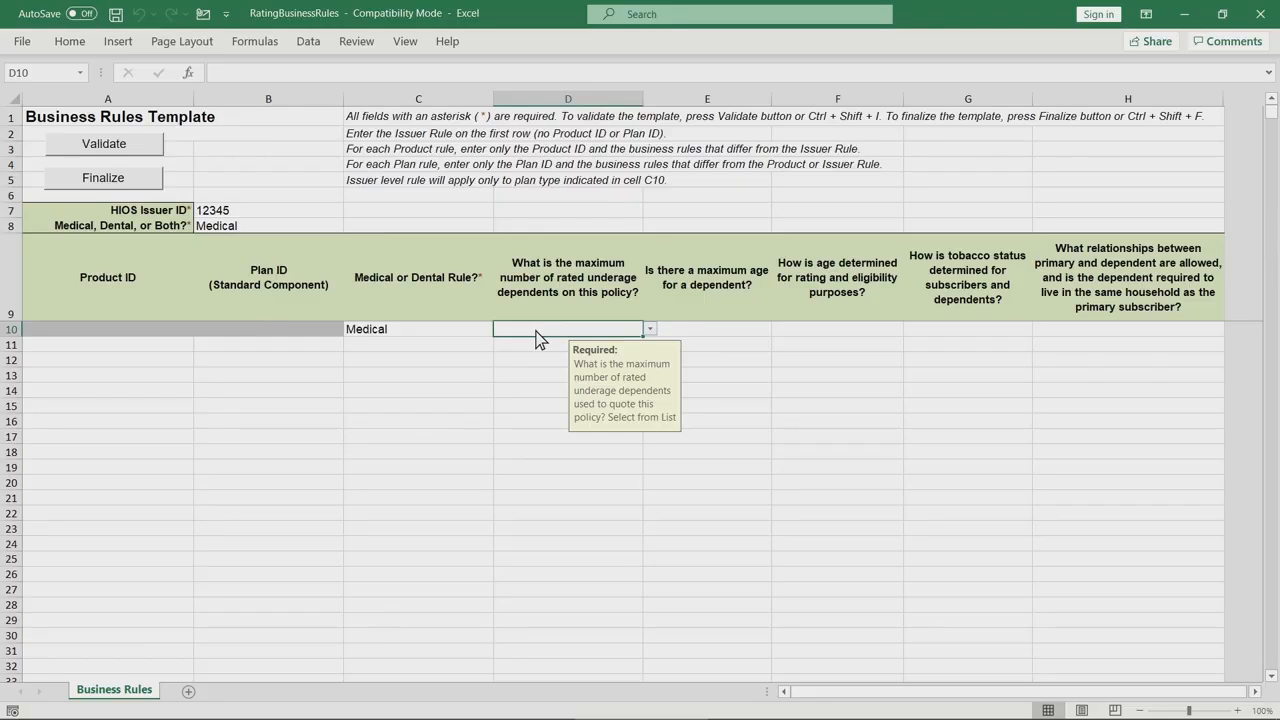
pyautogui.click(648, 330)
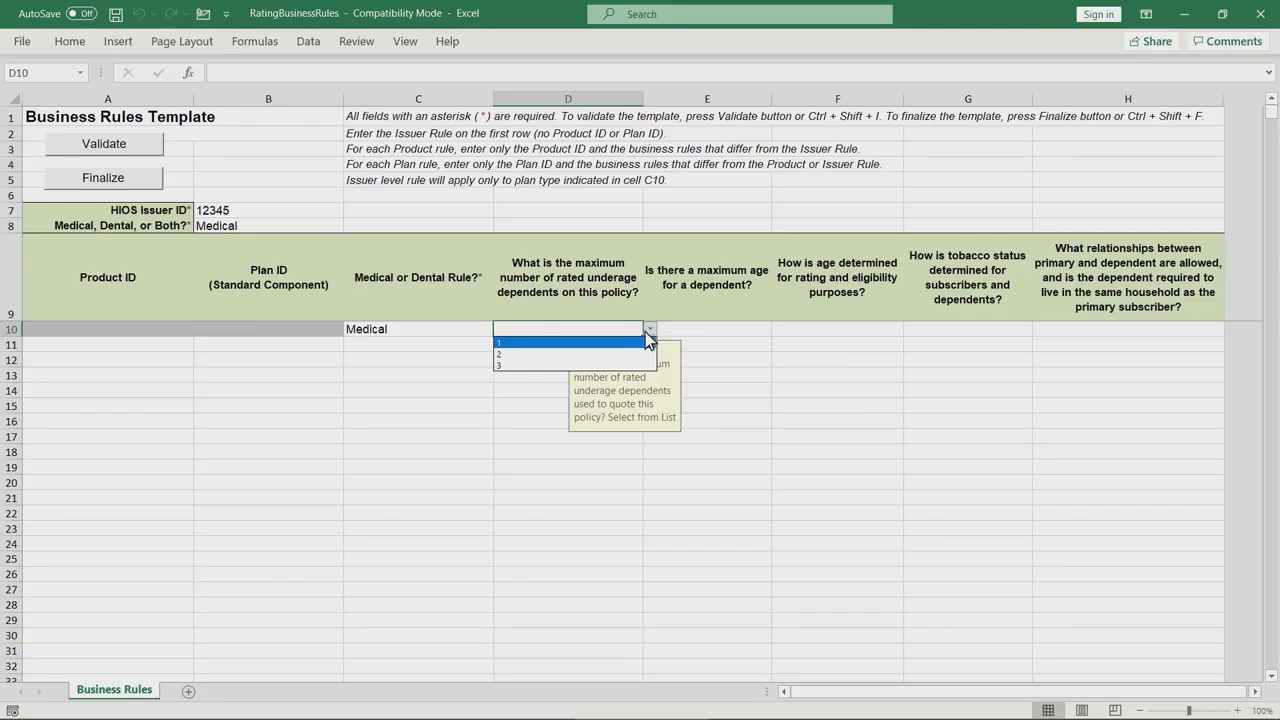
pyautogui.click(631, 342)
pyautogui.click(690, 337)
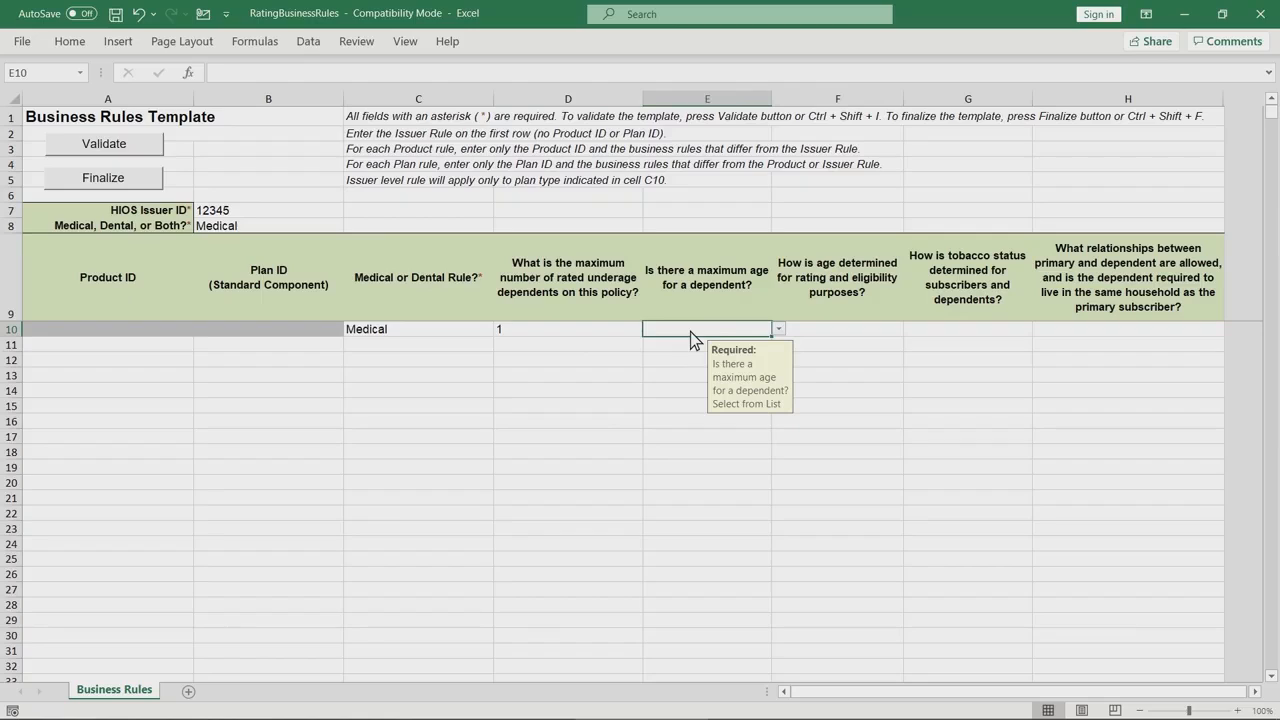
pyautogui.click(775, 330)
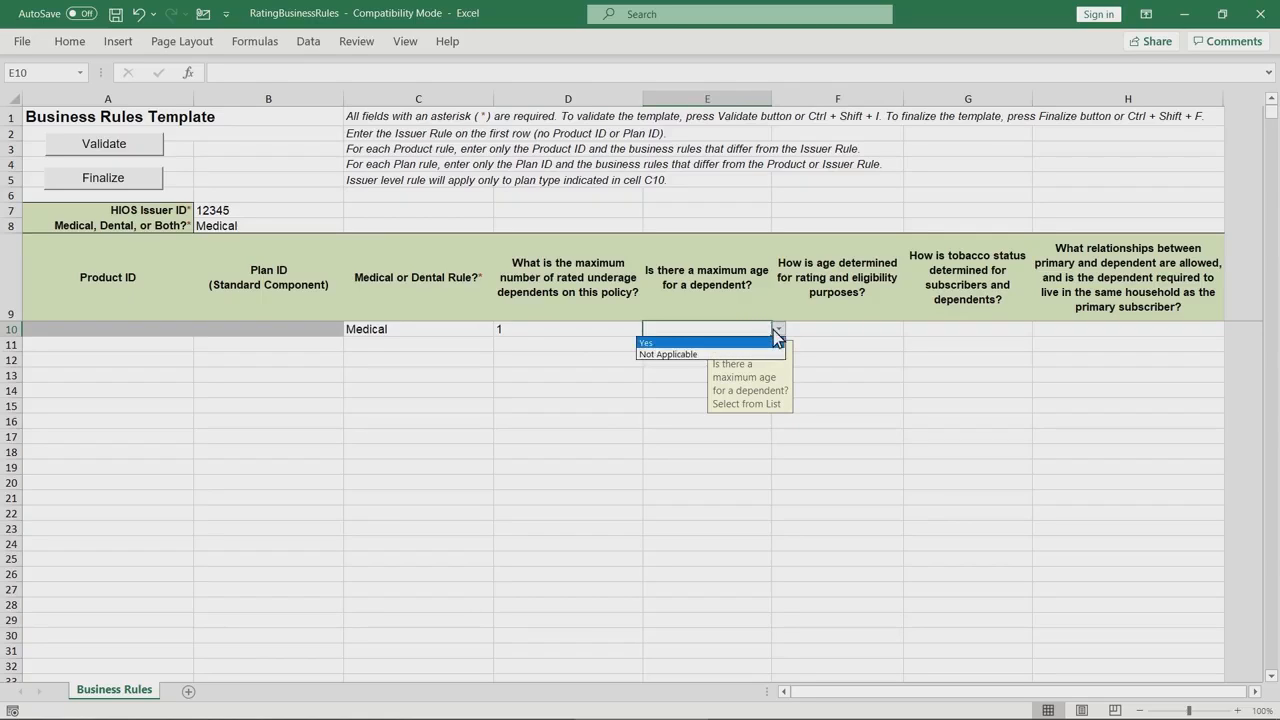
pyautogui.click(754, 346)
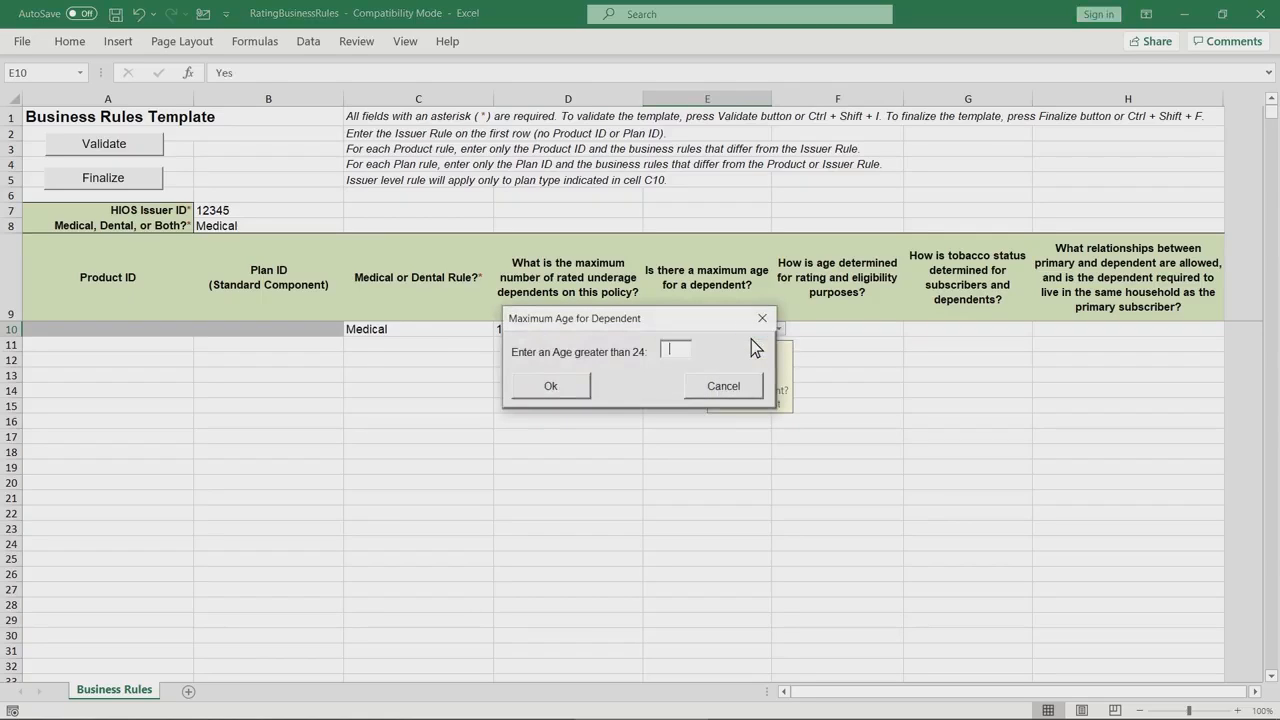
pyautogui.write('25')
pyautogui.click(581, 390)
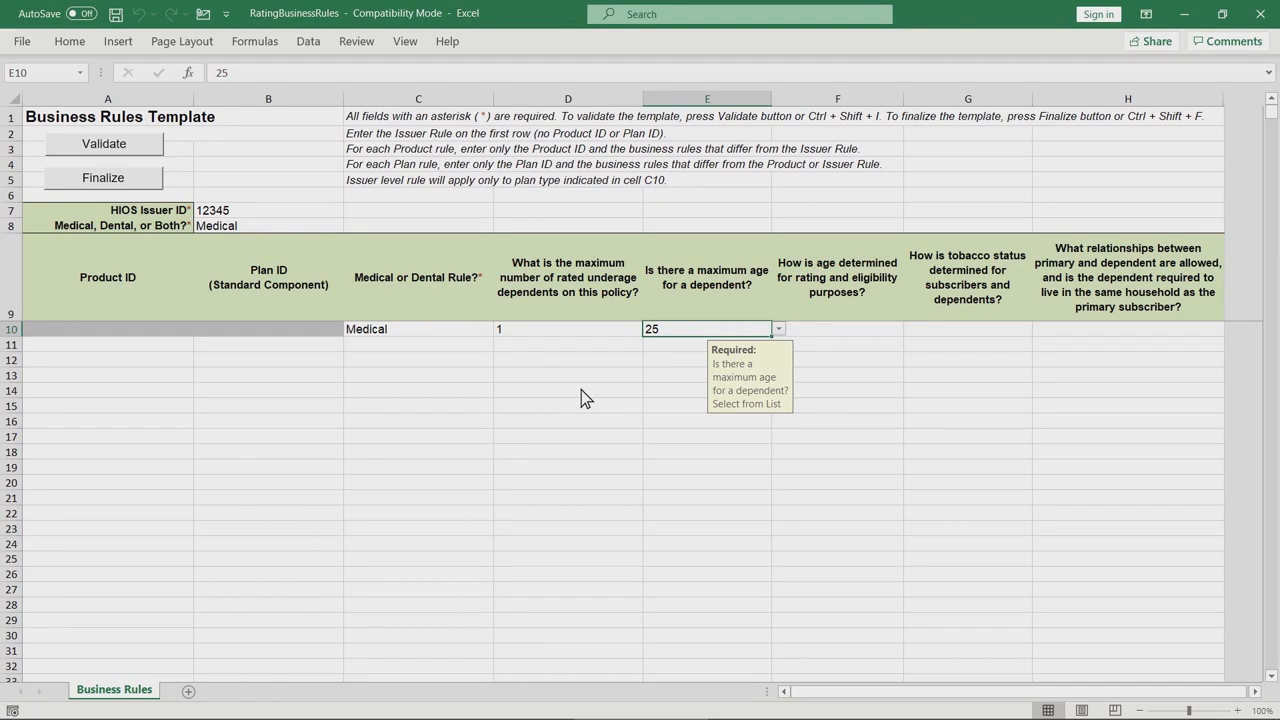
# - Set the issuer rule's age determination to "Age on effective date" and its tobacco status to applicable with 6 months since last use
pyautogui.click(890, 334)
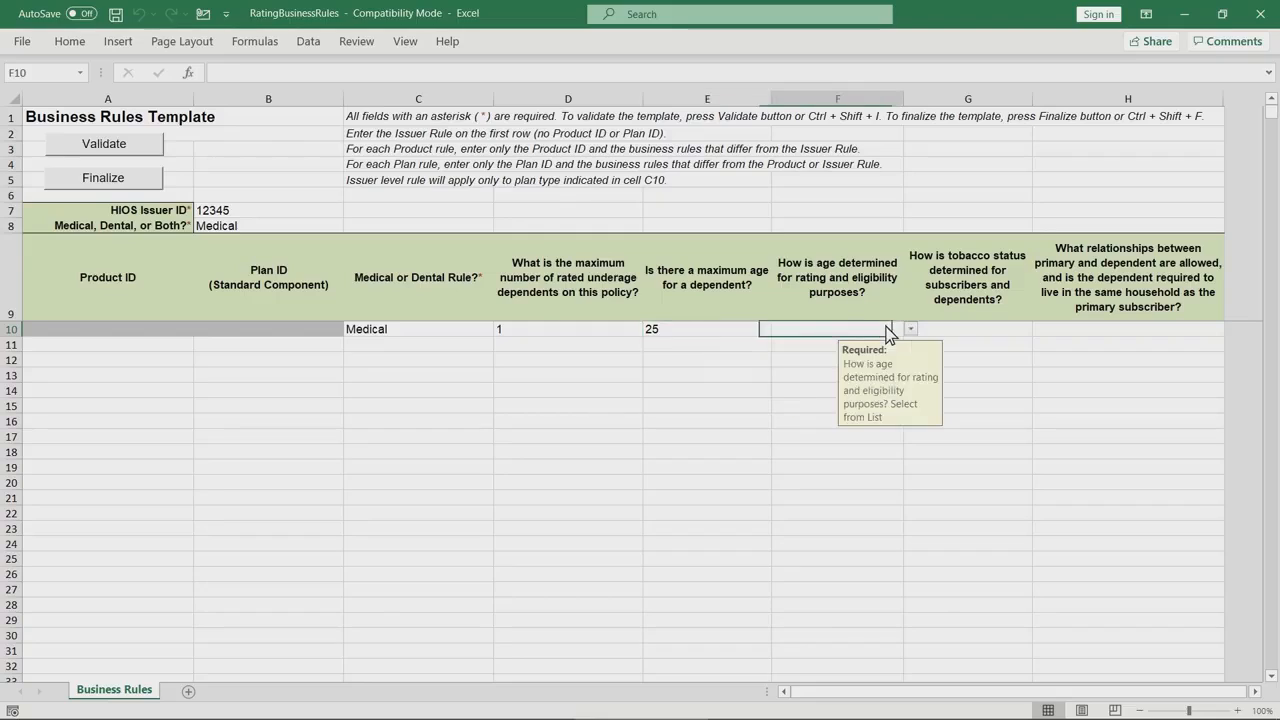
pyautogui.click(910, 334)
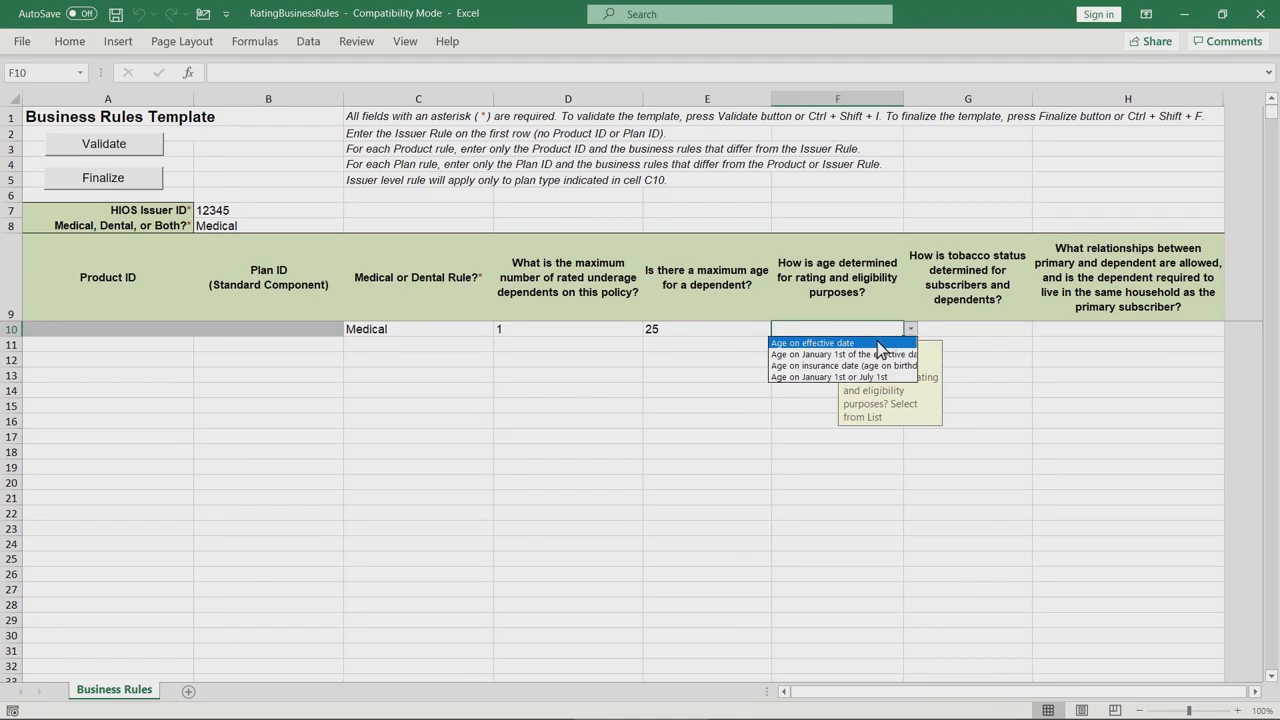
pyautogui.click(812, 343)
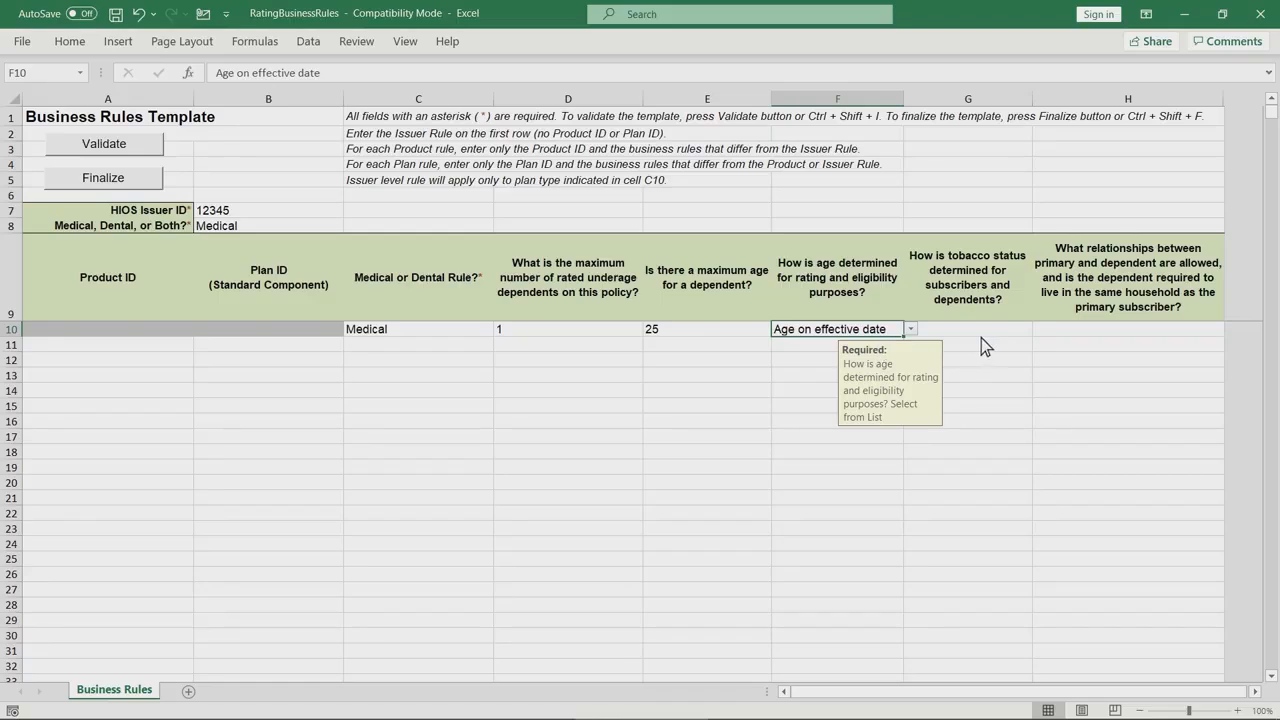
pyautogui.click(1007, 332)
pyautogui.click(1039, 330)
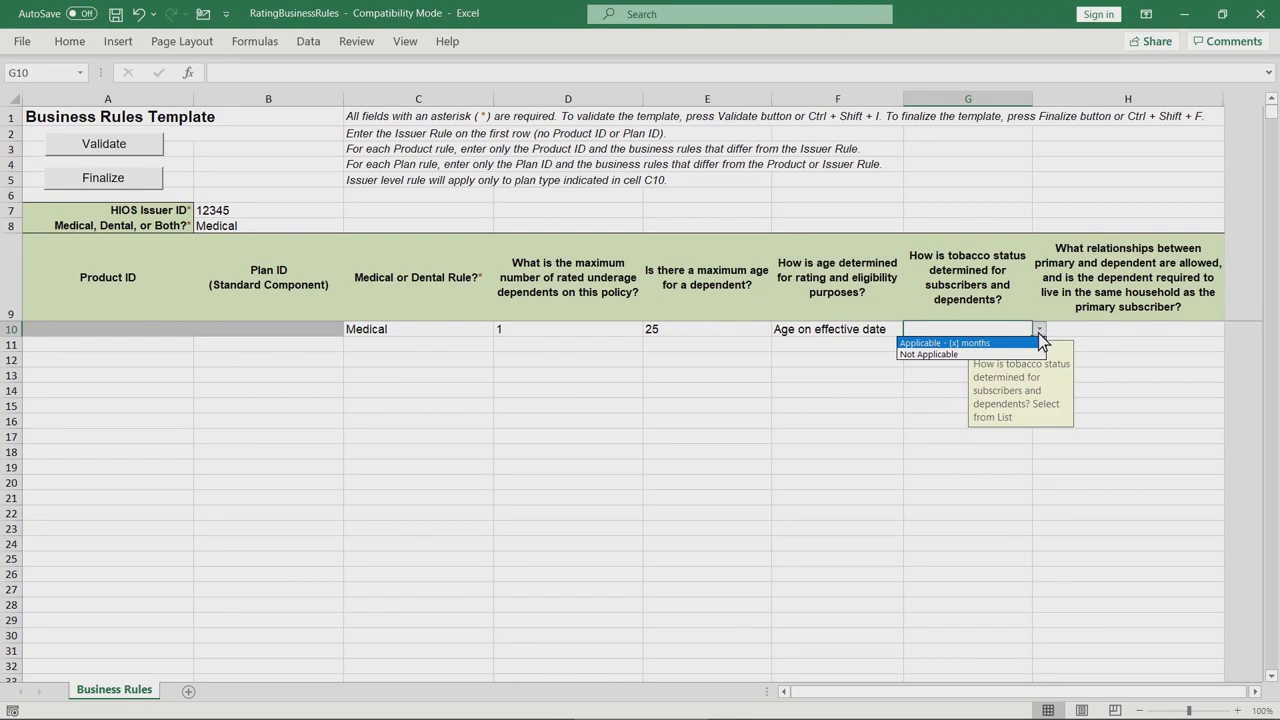
pyautogui.press('Return')
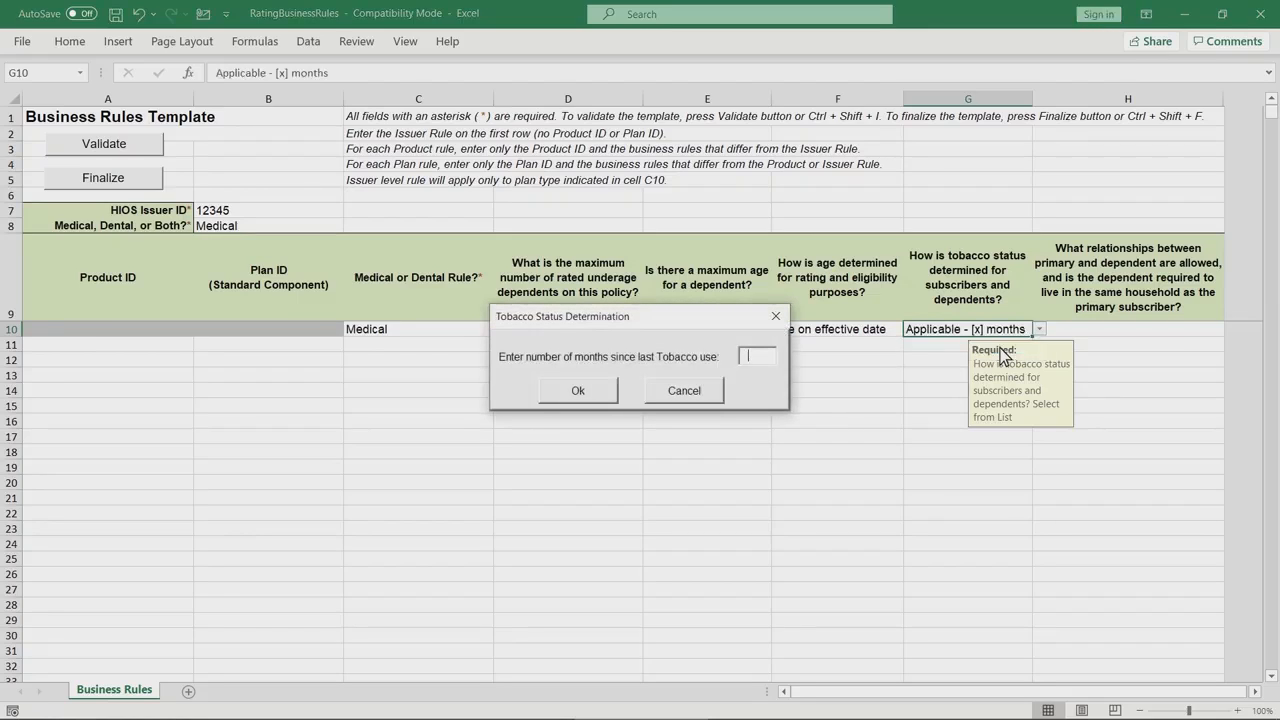
pyautogui.write('6')
pyautogui.click(578, 390)
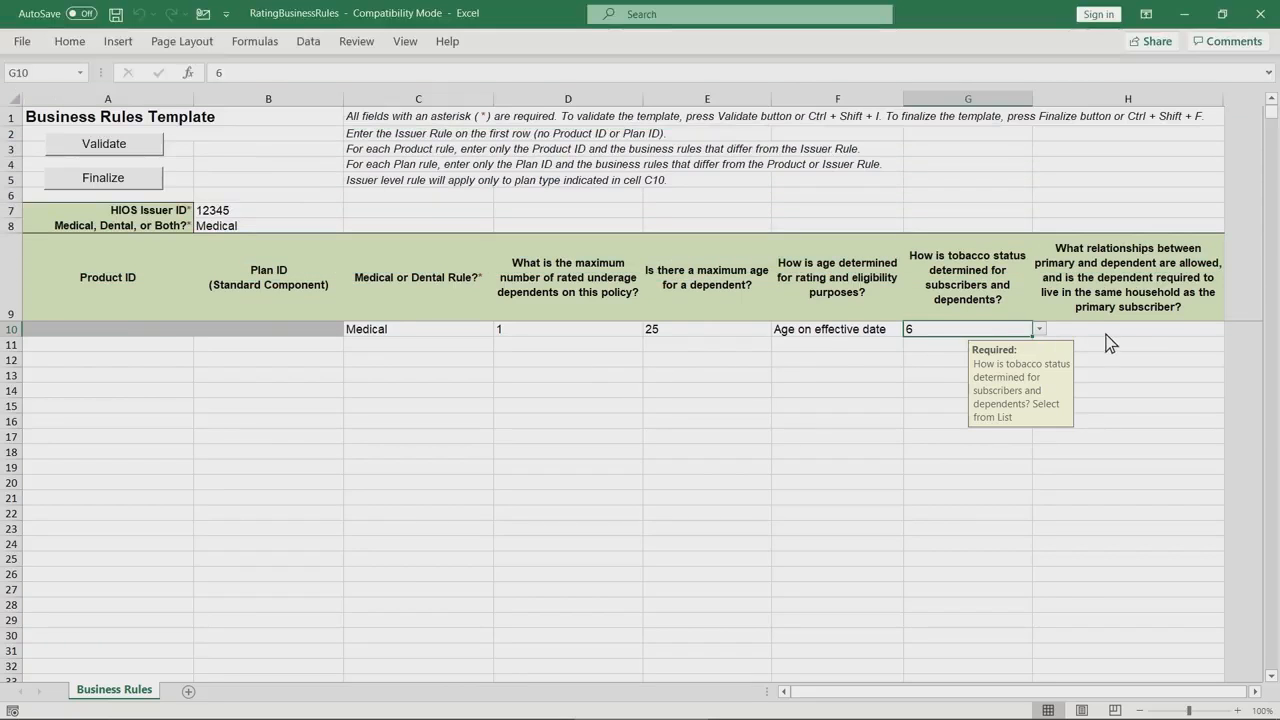
# - Allow Spouse, Child, Stepson or Stepdaughter, Life Partner and Foster Child relationships in the issuer rule, requiring the same household for Spouse and Life Partner
pyautogui.click(1107, 334)
pyautogui.click(1218, 330)
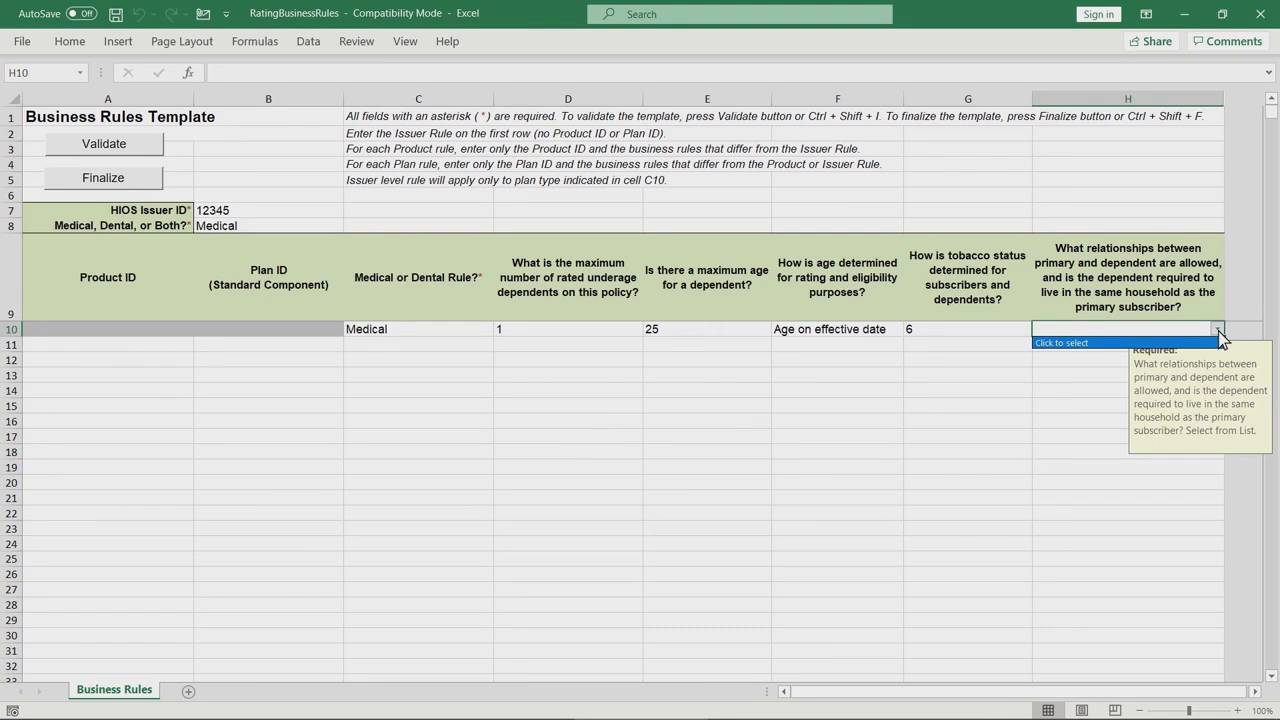
pyautogui.click(1190, 343)
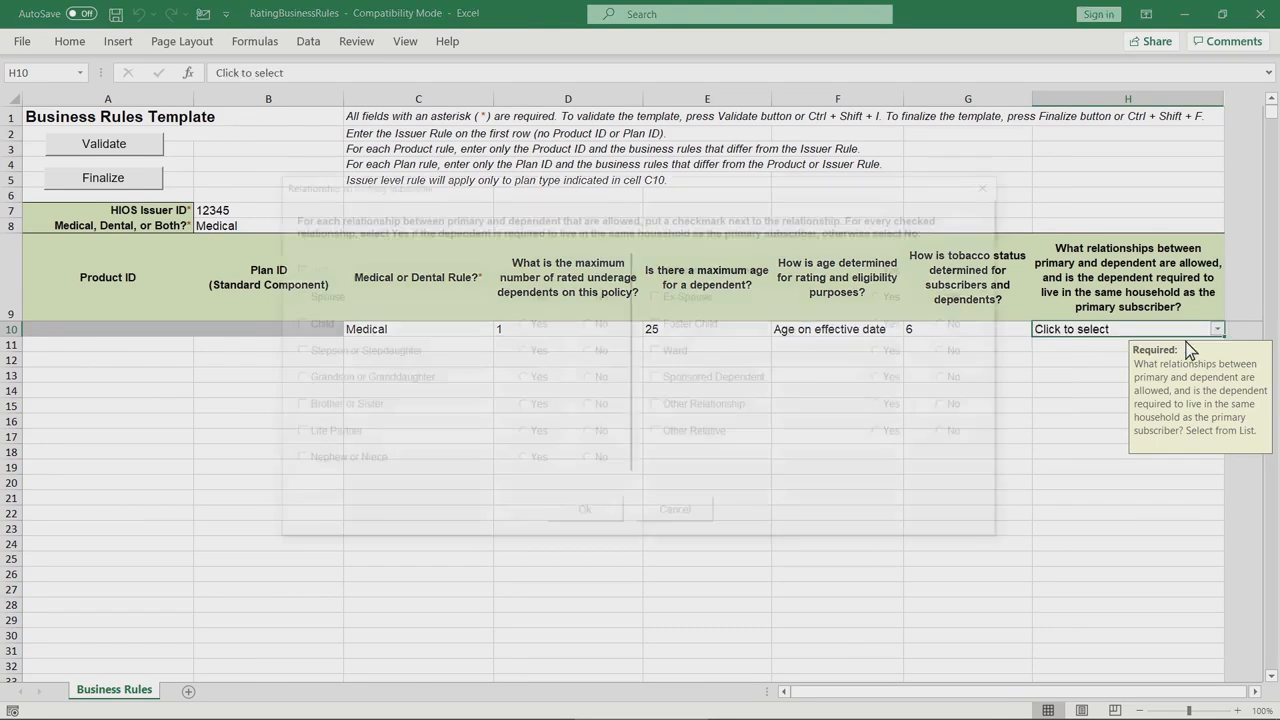
pyautogui.click(310, 325)
pyautogui.click(306, 353)
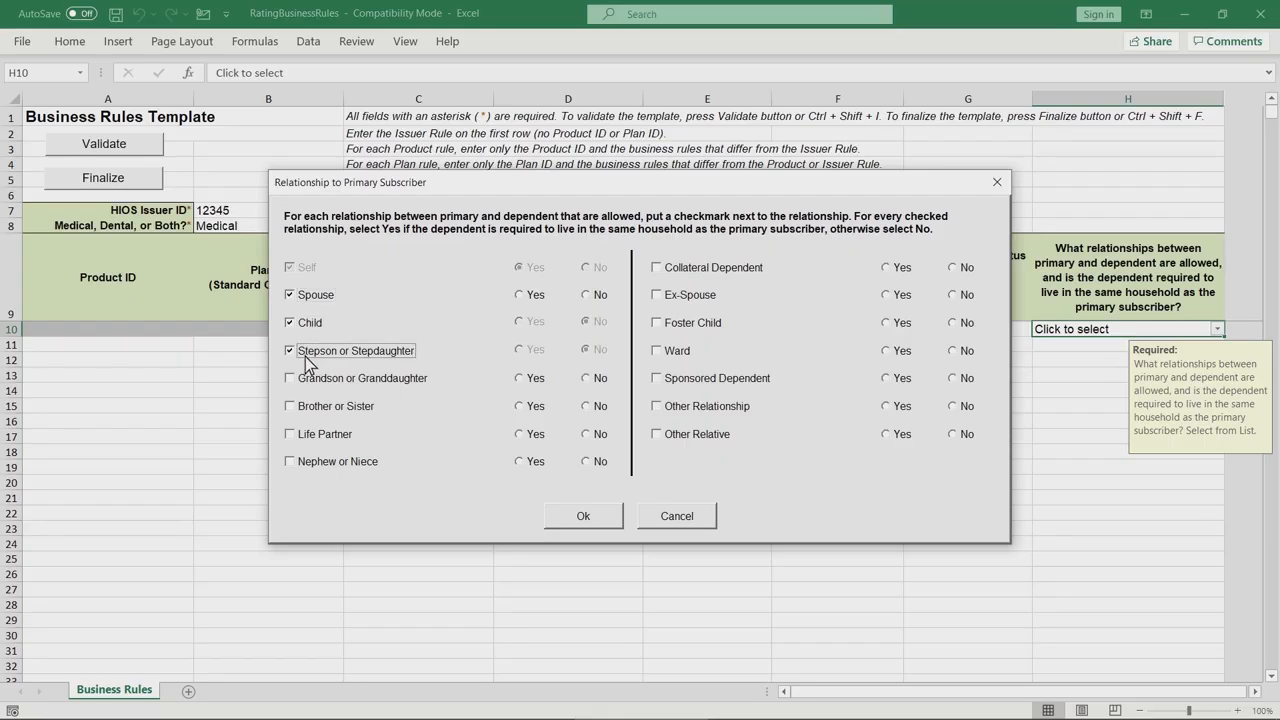
pyautogui.click(309, 432)
pyautogui.click(709, 330)
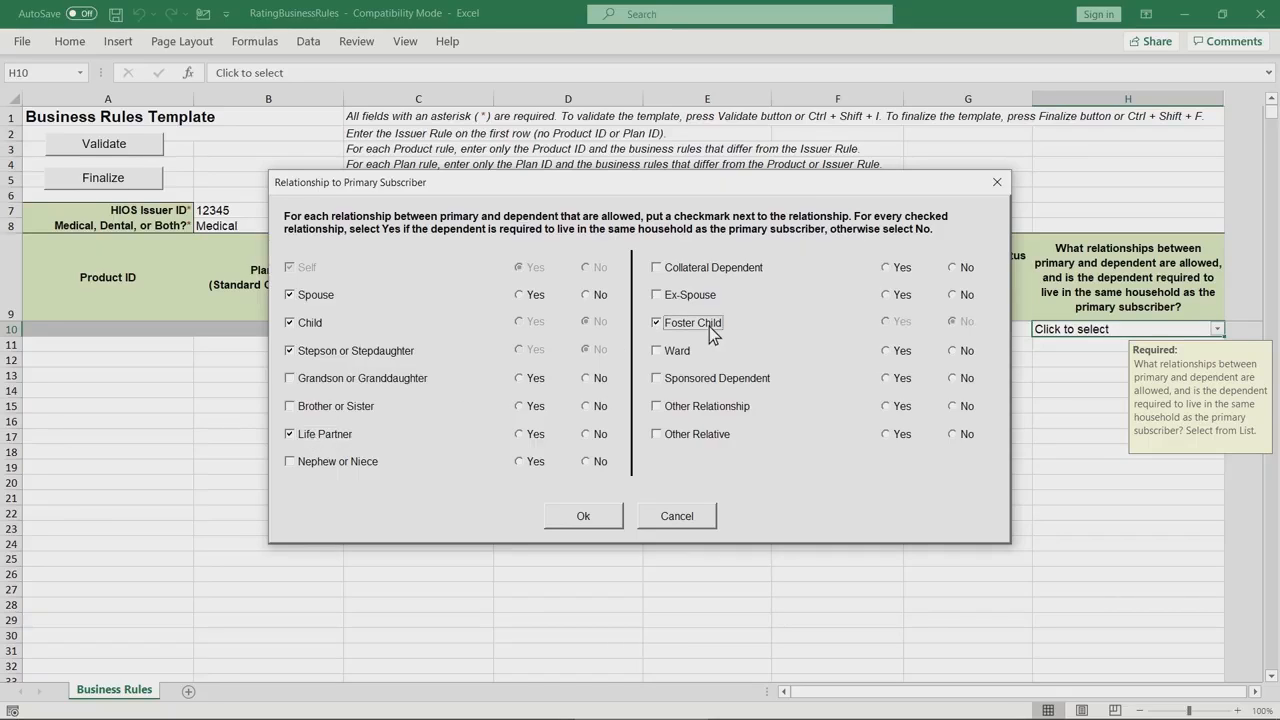
pyautogui.click(520, 297)
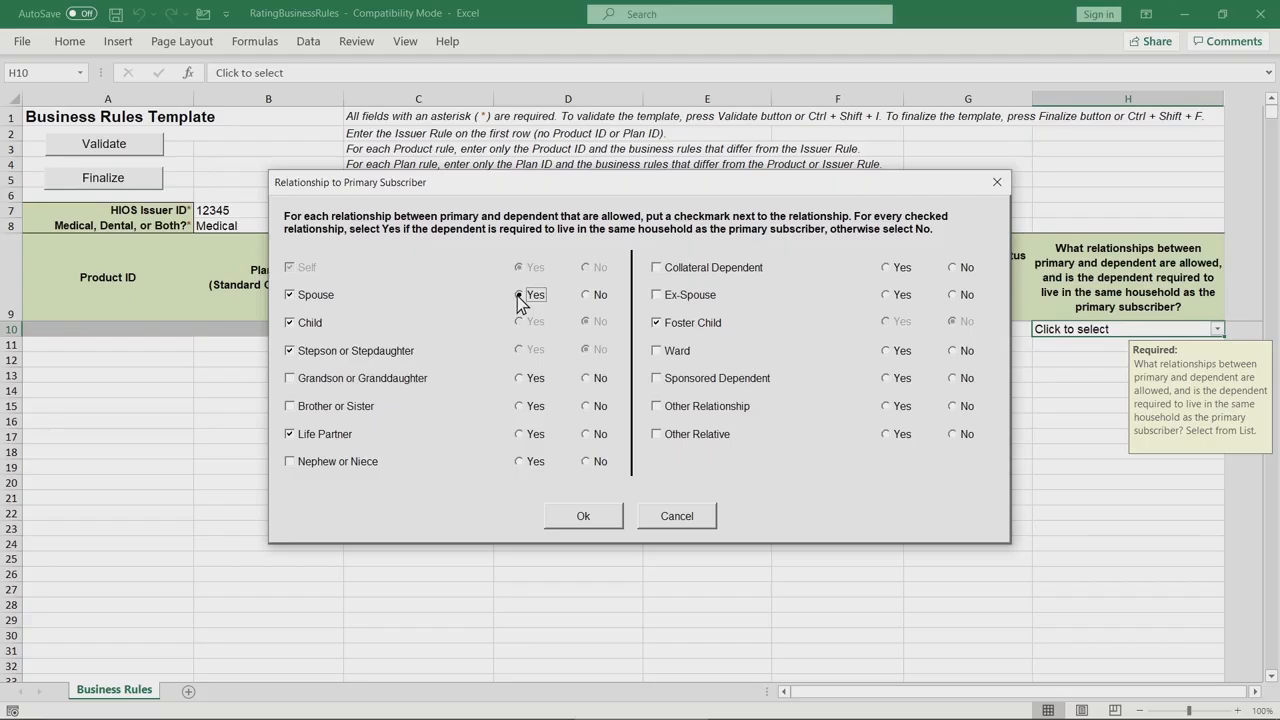
pyautogui.click(520, 436)
pyautogui.click(555, 517)
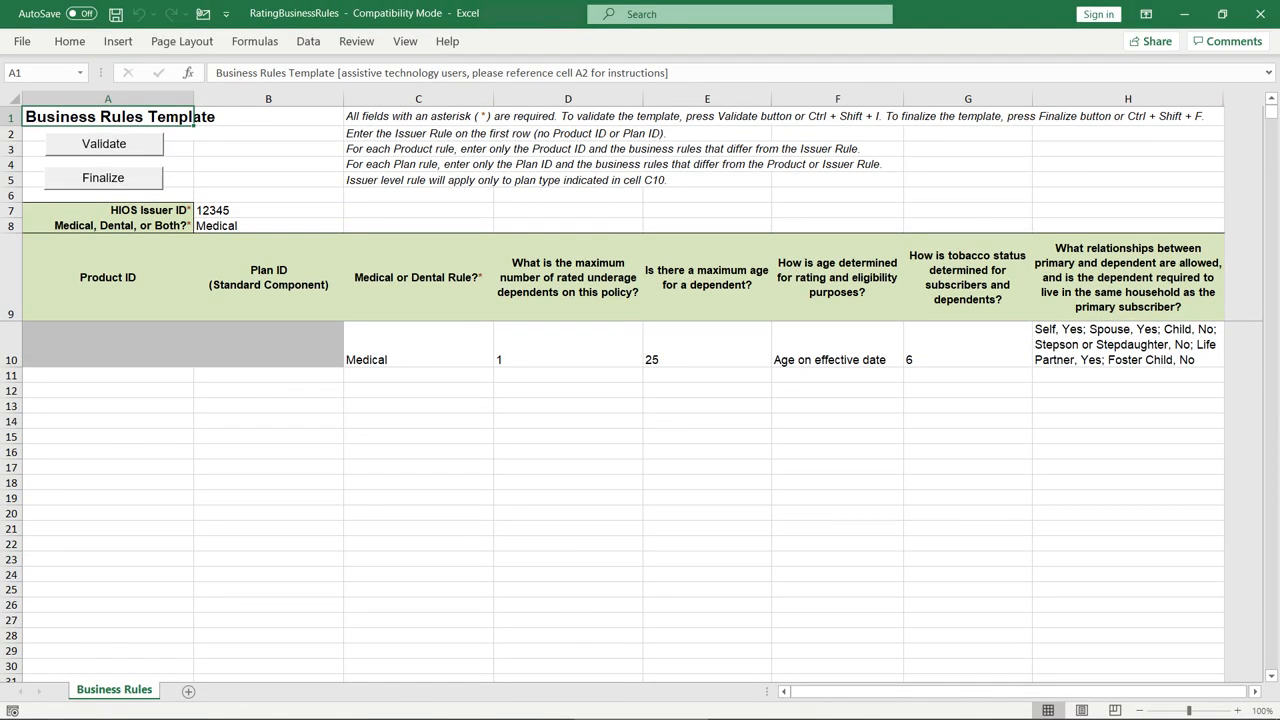
# - Validate the completed Business Rules template and dismiss the validation message
pyautogui.click(150, 147)
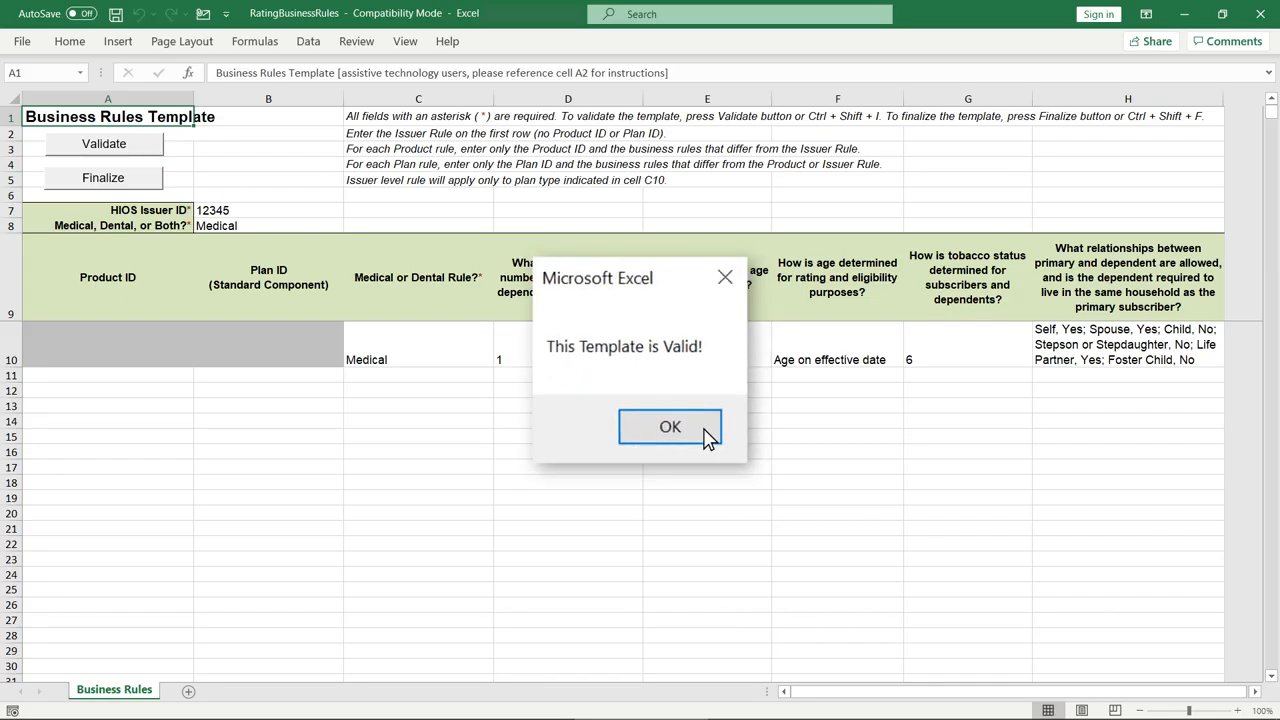
pyautogui.click(670, 427)
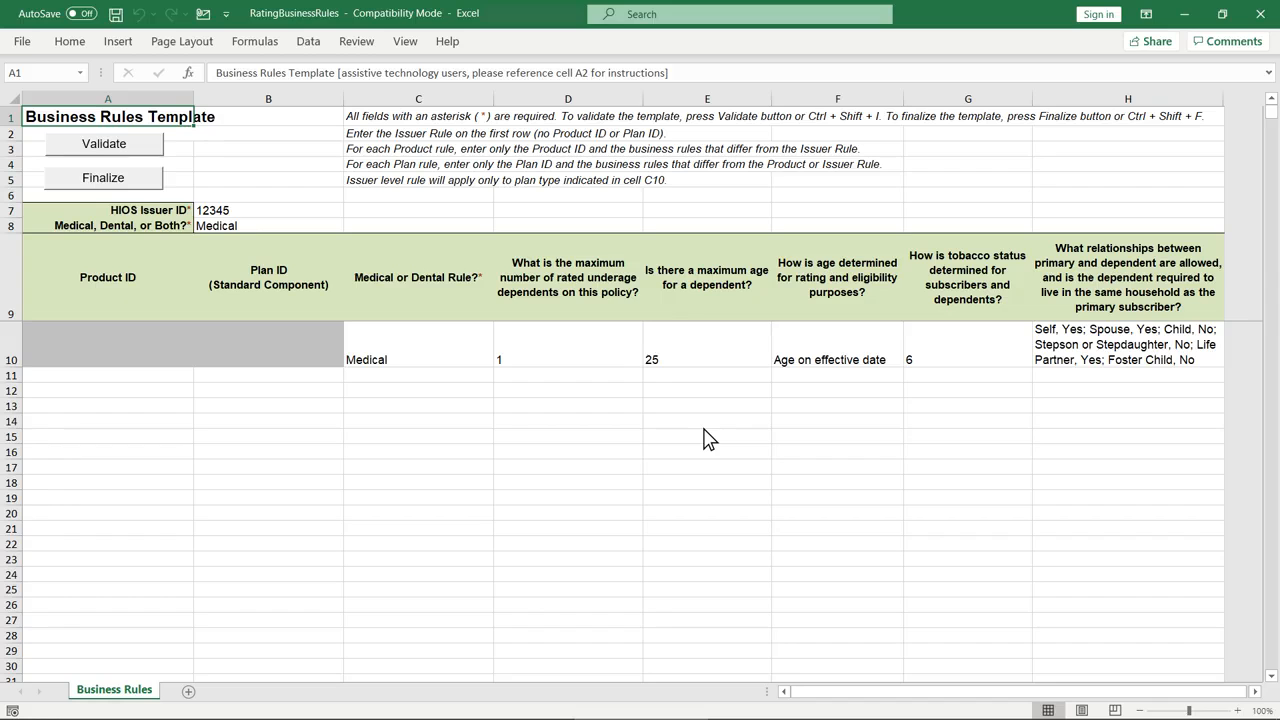